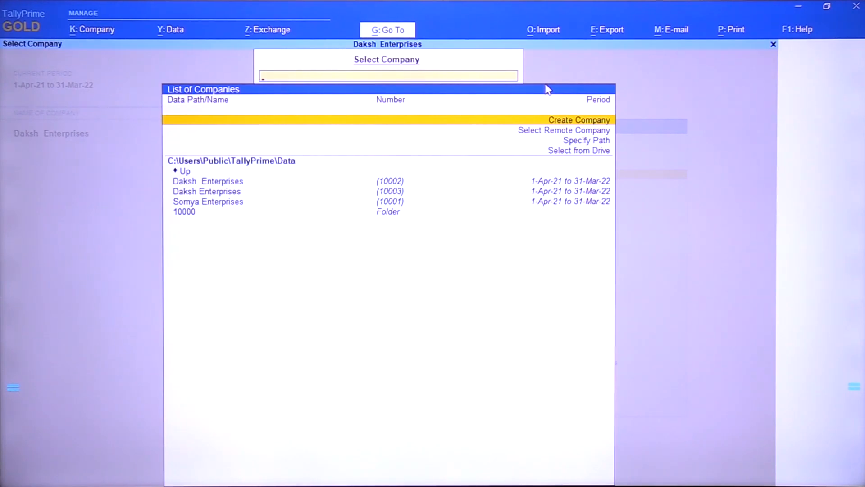
Start creating a new company named XYZ Ltd. and keep the same mailing name
key(Return)
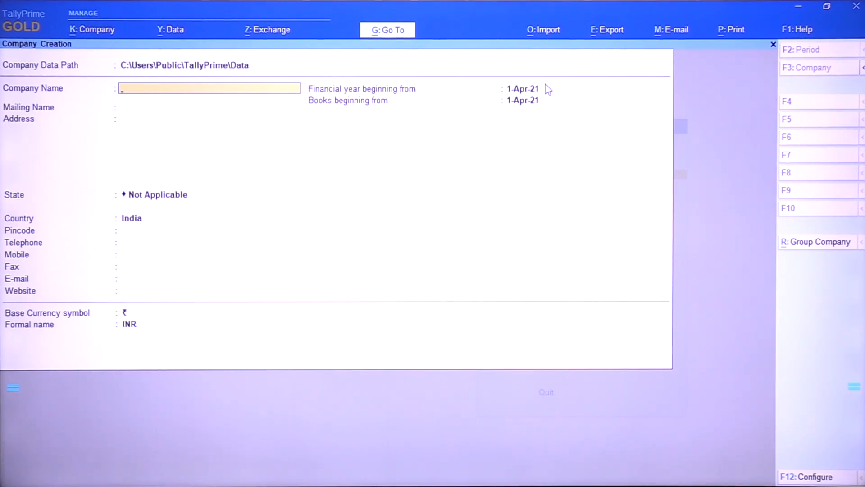
text(XYZ Ltd.)
key(Return)
key(Return)
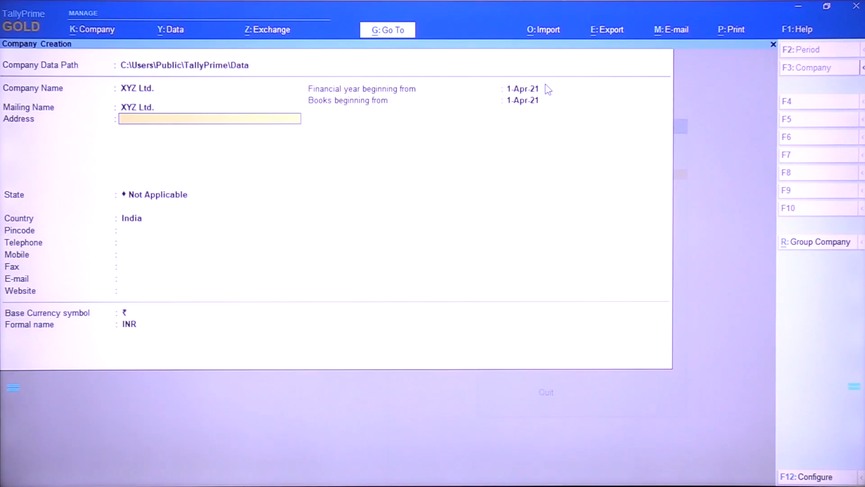
Set the company's state to Rajasthan, leaving the address, pincode and contact fields blank
key(Return)
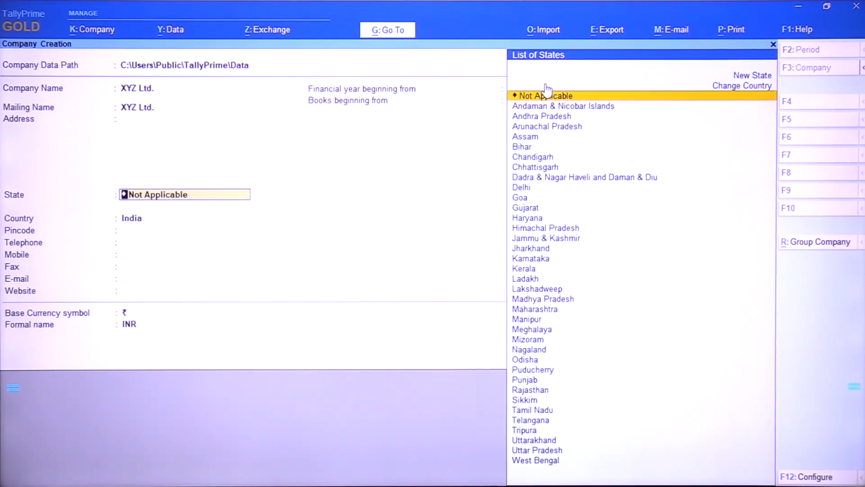
text(R)
key(Return)
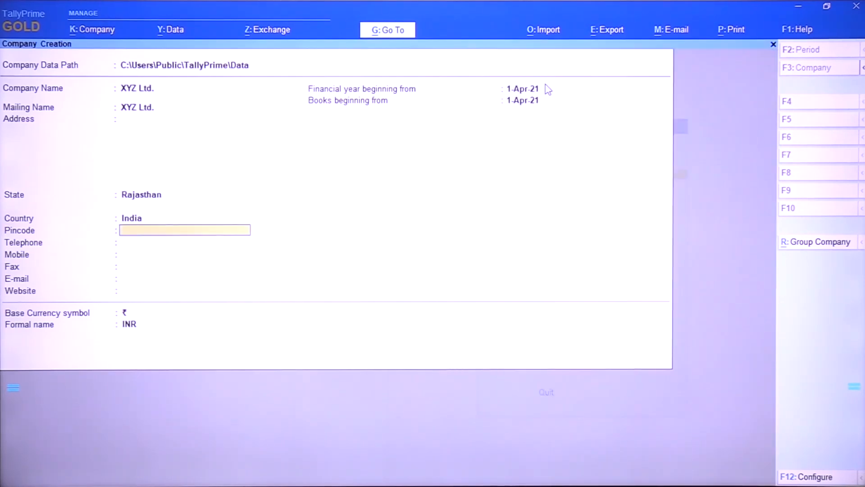
key(Return)
key(Return)
key(Return)
key(Return)
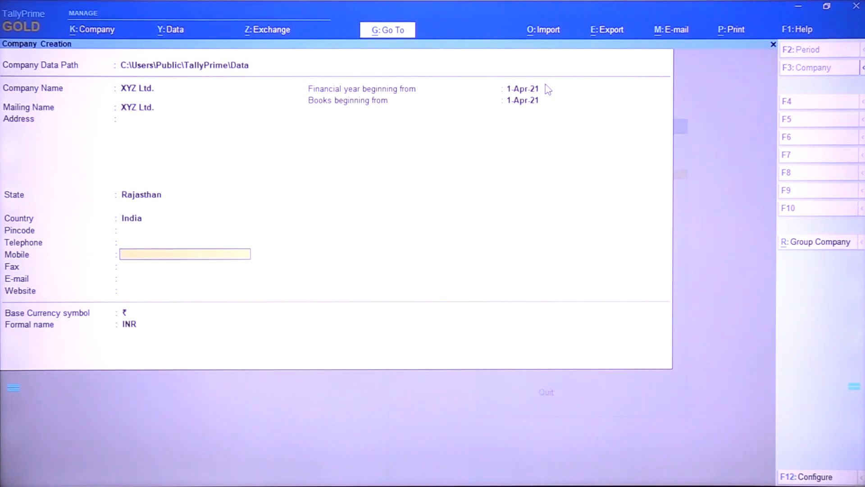
key(Return)
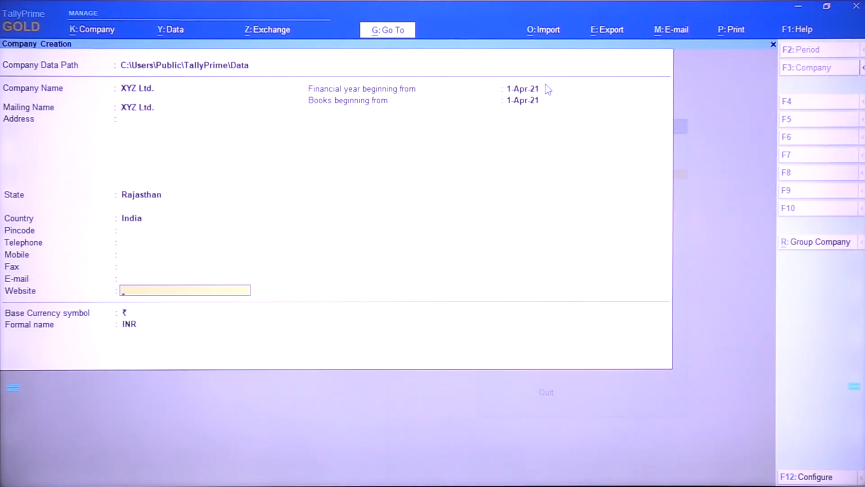
key(Return)
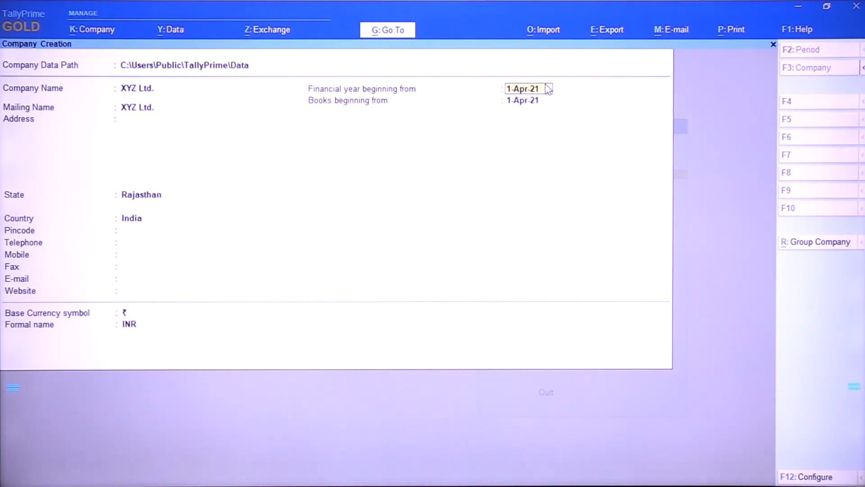
Keep 1-Apr-21 as financial year and books start with INR as base currency, and save the company
key(Return)
key(Return)
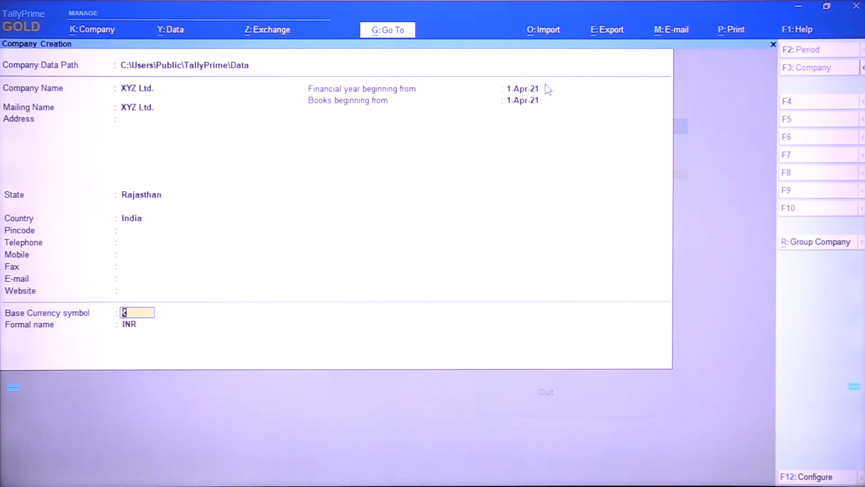
key(Return)
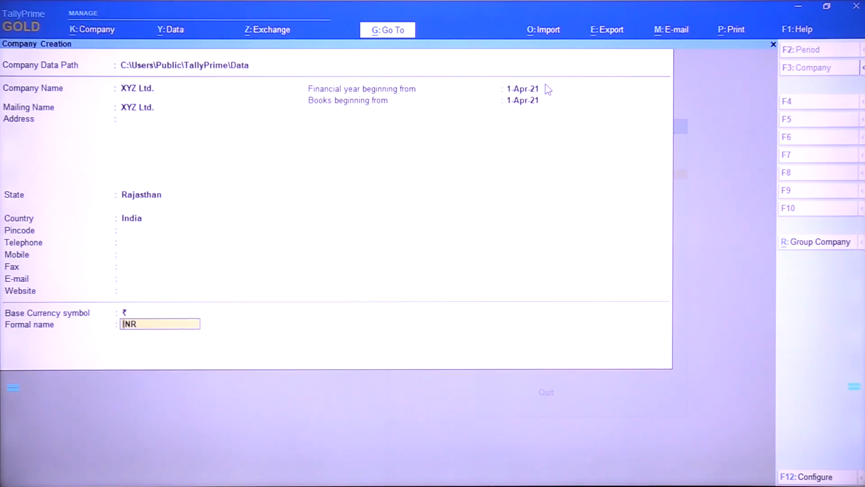
key(Return)
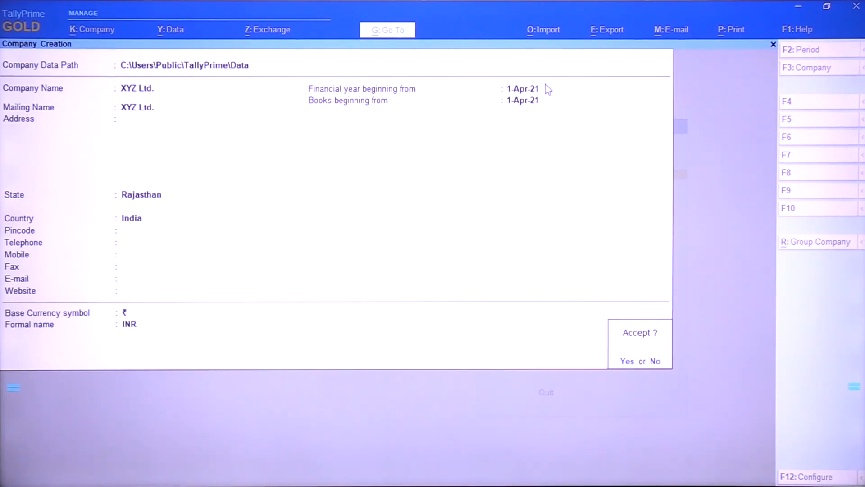
key(Return)
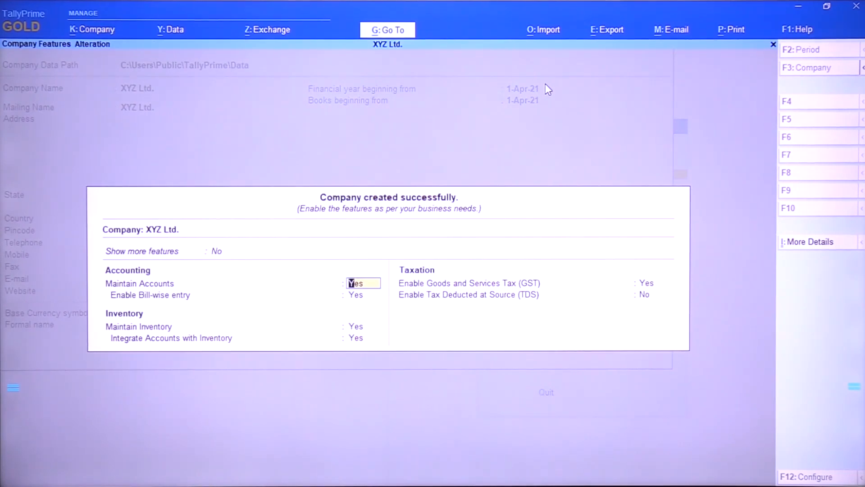
Keep the accounting and inventory features and GST set to Yes, accepting the default GST details for Rajasthan
key(Return)
key(Return)
key(Return)
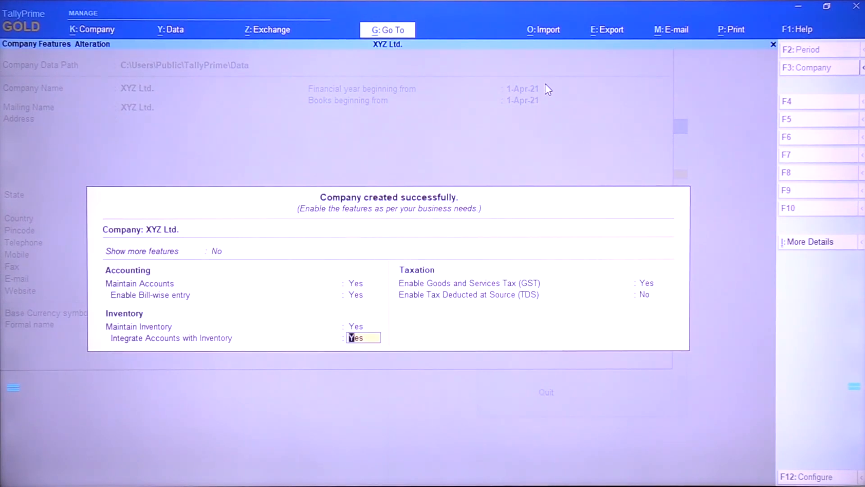
key(Up)
key(Up)
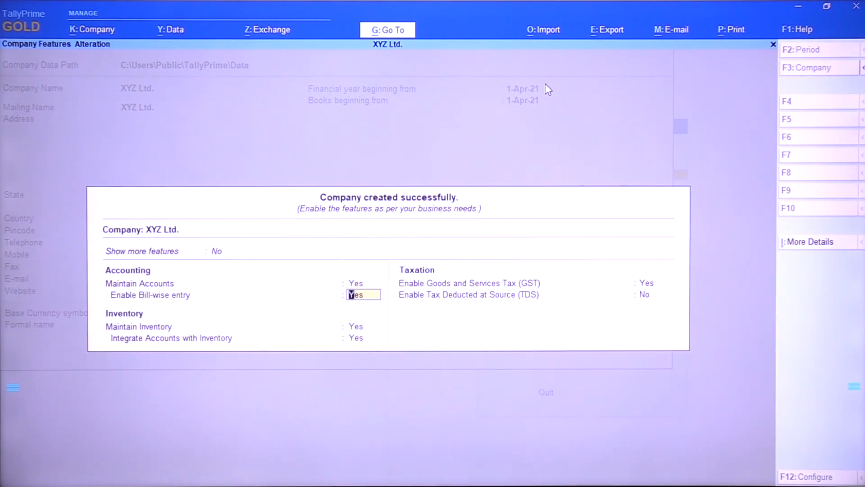
key(Return)
key(Return)
key(Return)
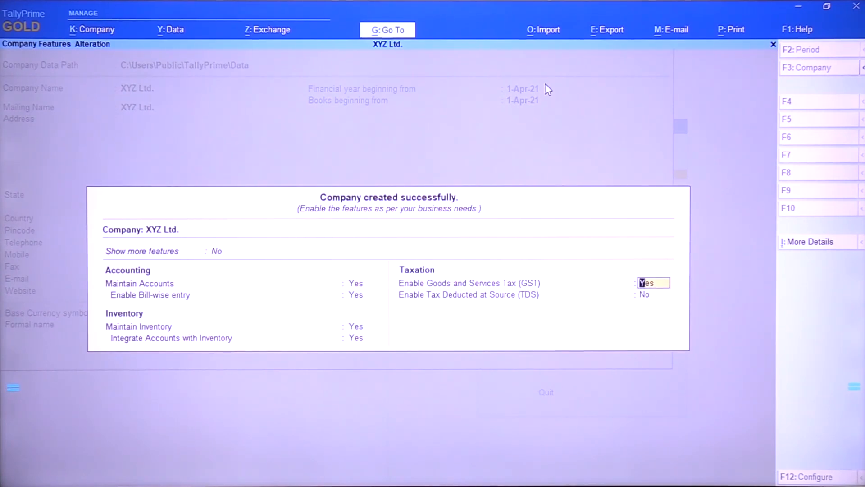
key(Return)
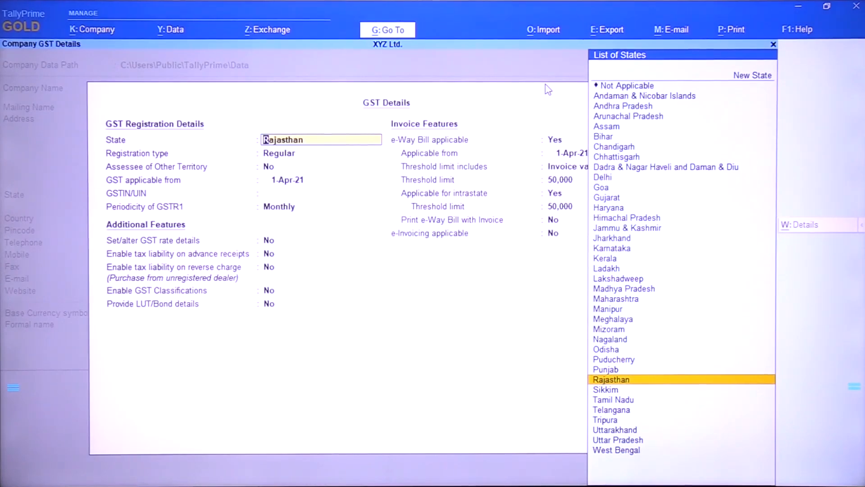
key(ctrl+a)
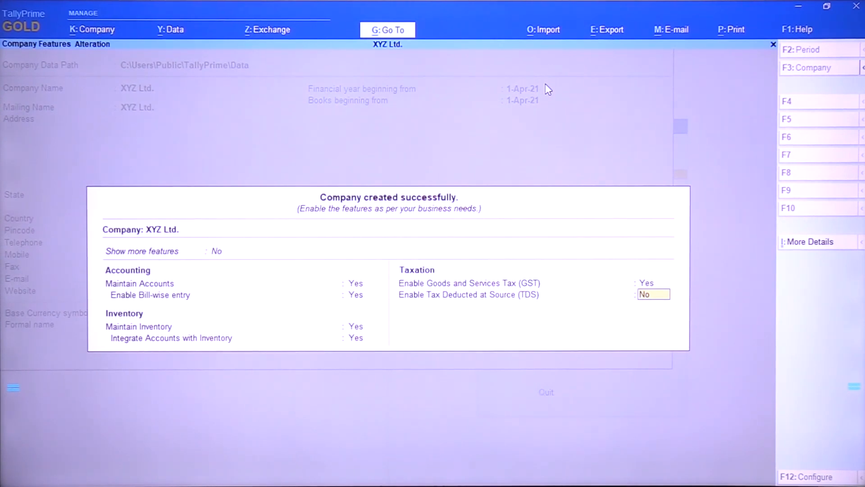
Enable Tax Deducted at Source (TDS) and enter the company's TAN registration number
text(y)
key(Return)
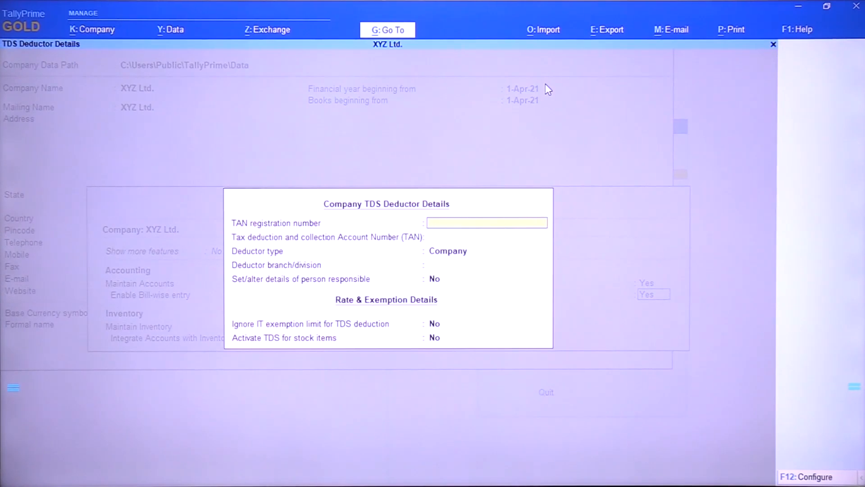
text(JPRI)
key(Return)
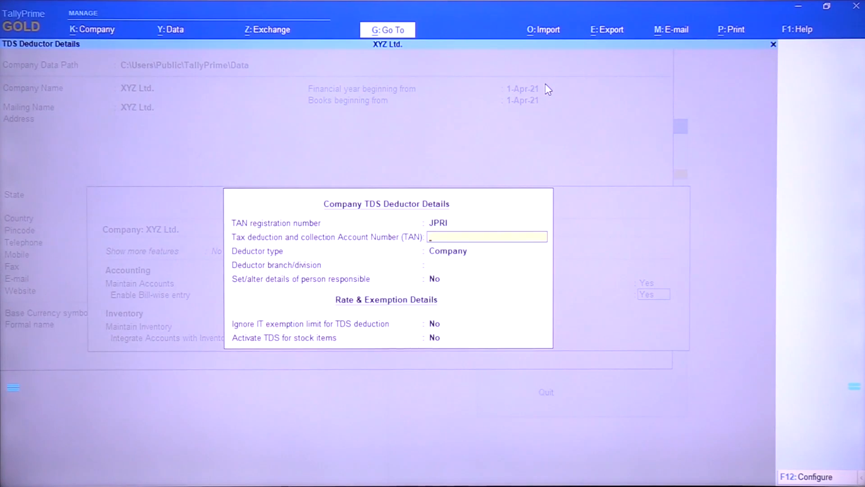
key(BackSpace)
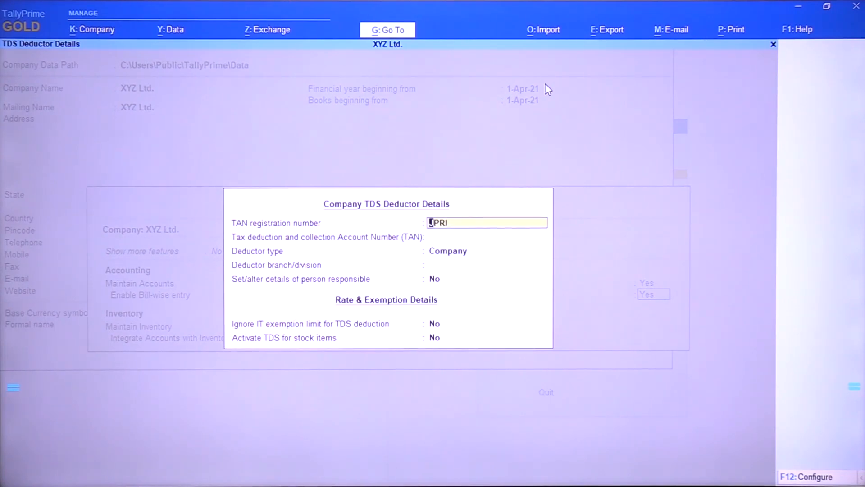
key(Return)
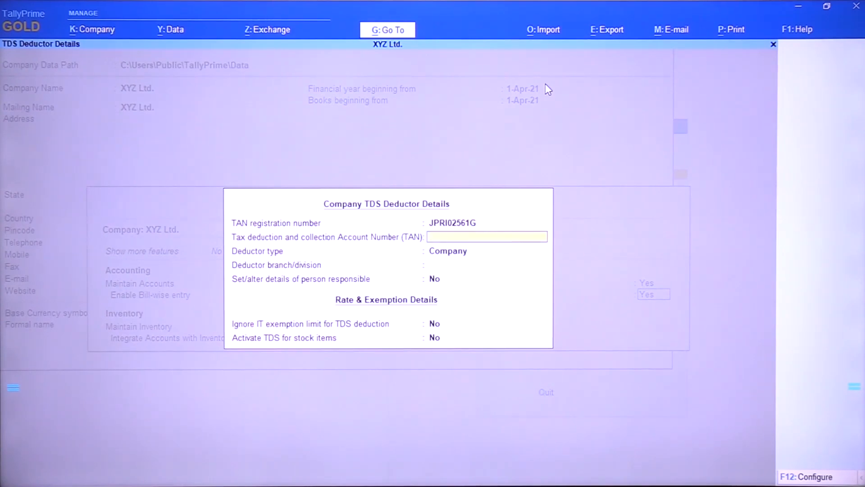
Enter the company's tax deduction and collection account number in the TDS deductor details
key(Return)
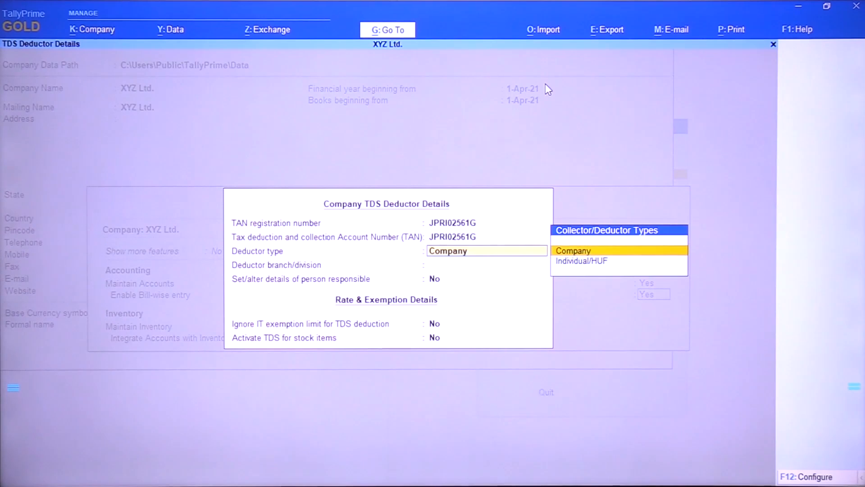
Keep the deductor type as Company and set the deductor branch/division to Jaipur
key(Down)
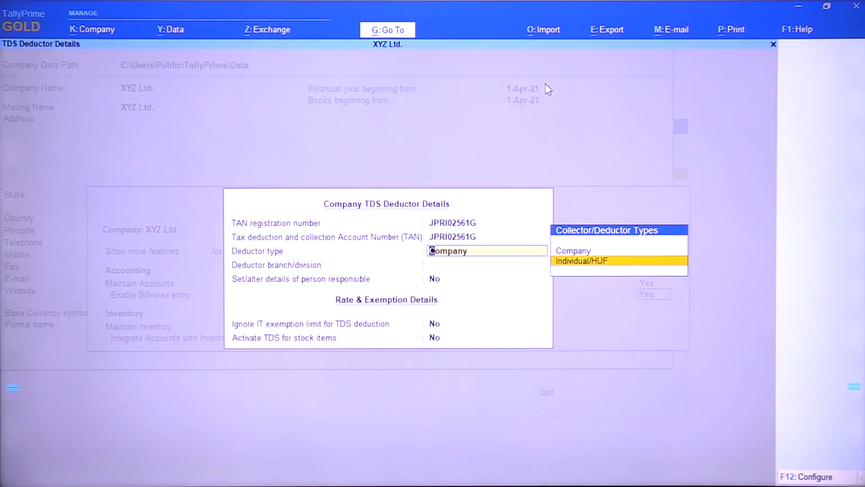
key(Up)
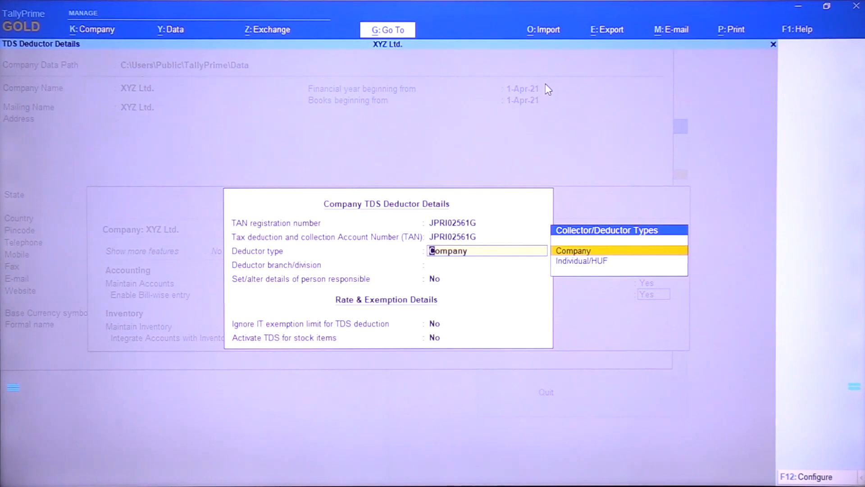
key(Return)
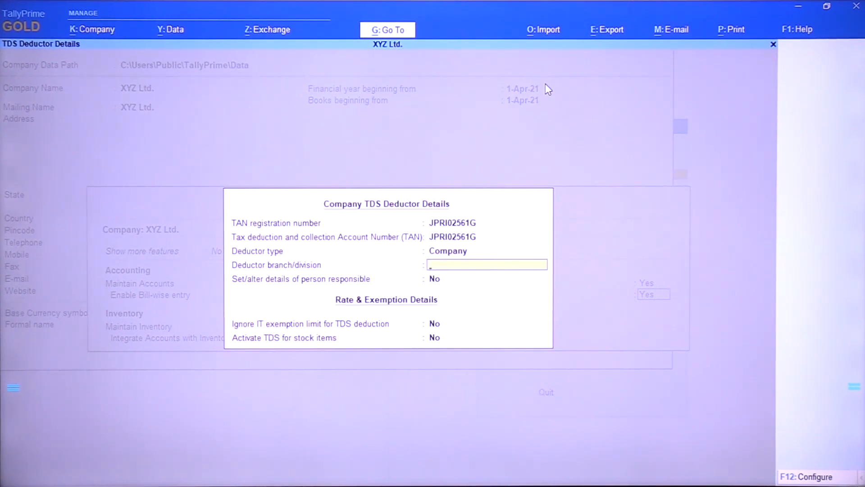
text(Jaipur)
key(Return)
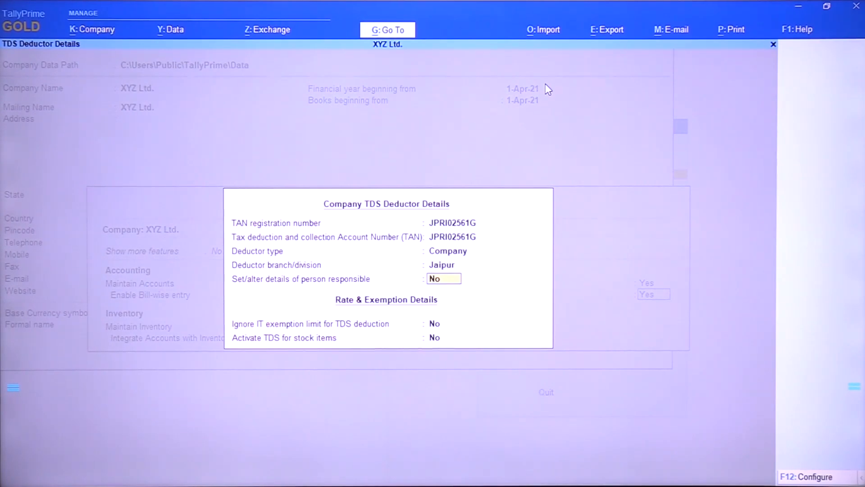
Set the details of the person responsible to Yes and enter the person's name, leaving parentage and designation blank
text(y)
key(Return)
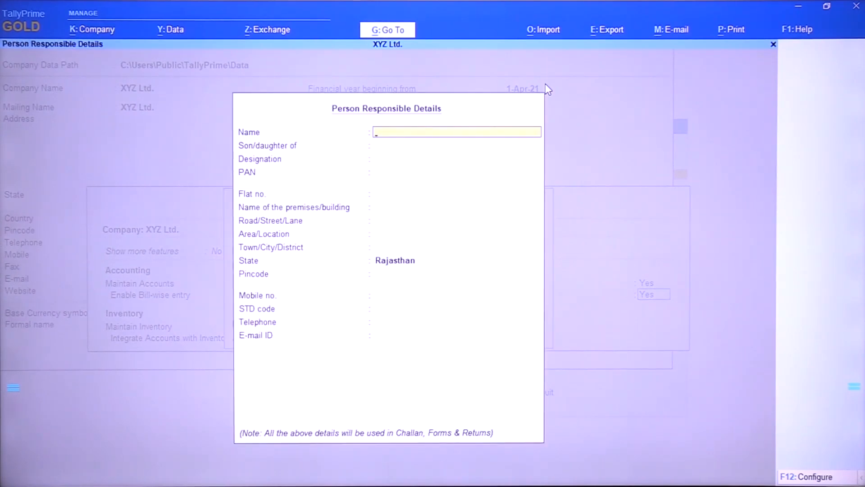
text(Manoj)
key(Return)
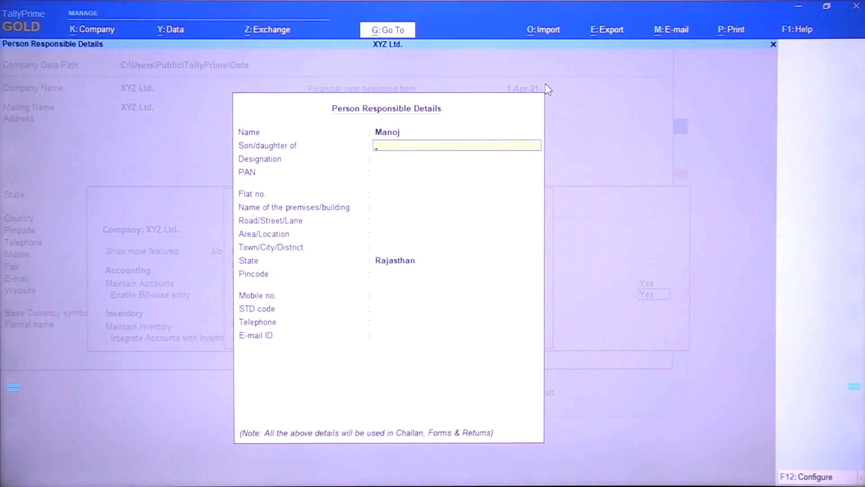
key(Return)
key(Return)
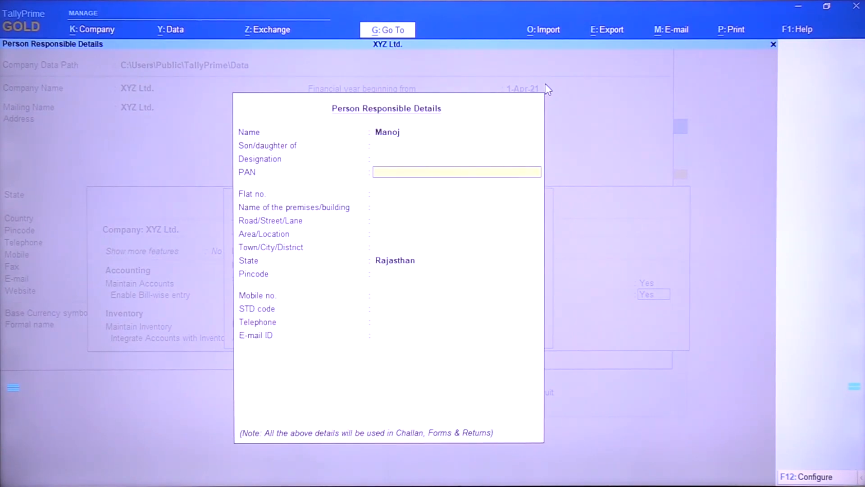
Enter the responsible person's PAN and accept the details with the address and contact fields blank and the state Rajasthan
key(Return)
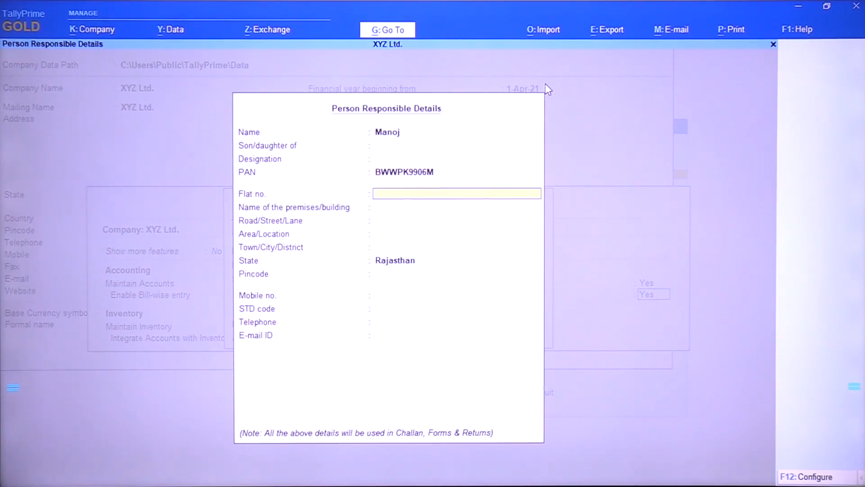
key(Return)
key(Return)
key(Return)
key(Return)
key(Return)
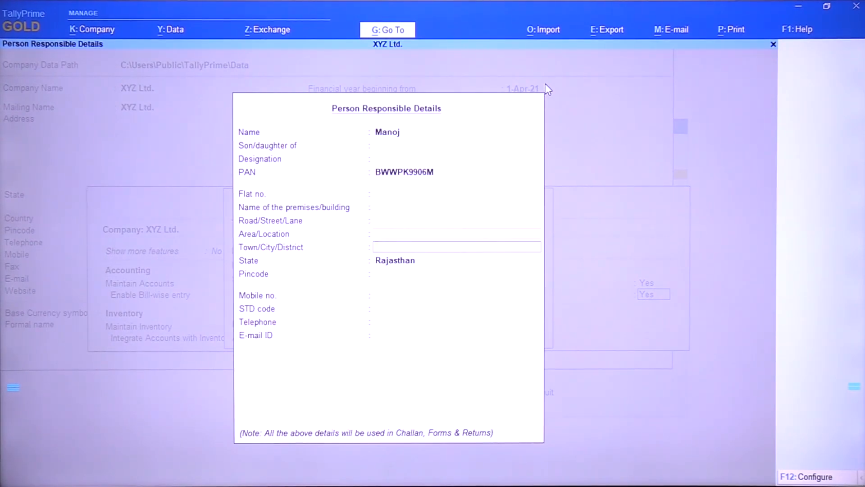
key(Return)
key(Return)
key(Return)
key(Return)
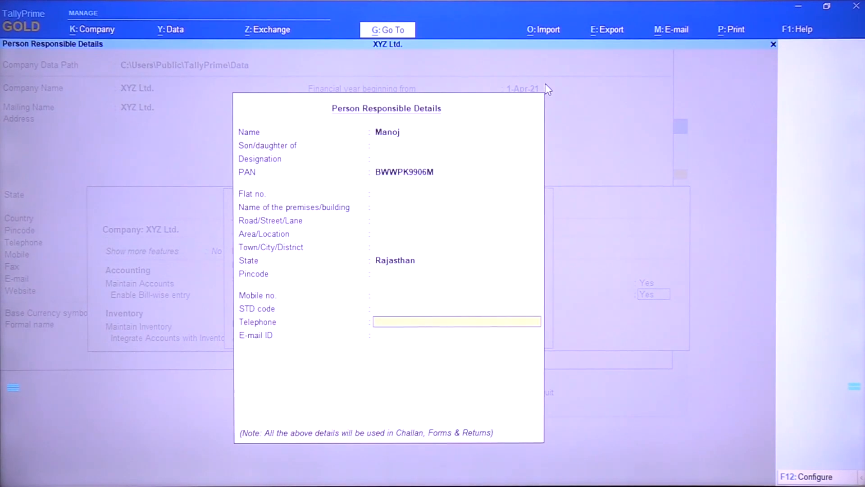
key(Return)
key(Return)
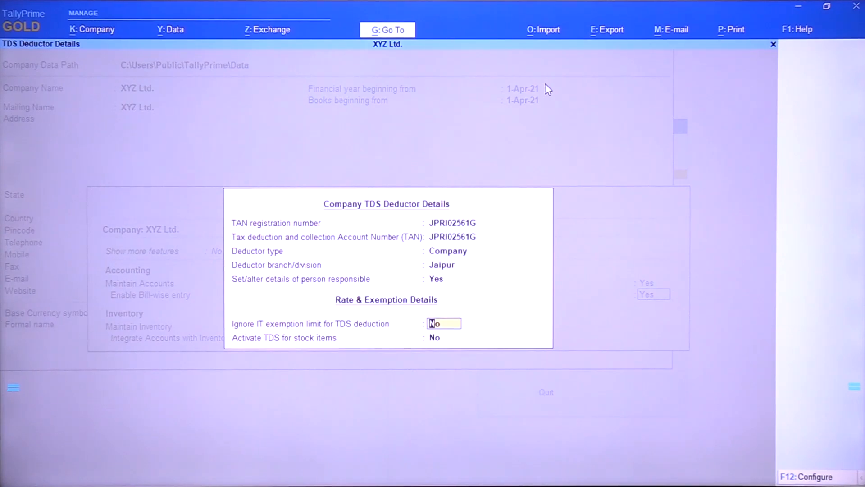
Keep ignoring the IT exemption limit and TDS for stock items set to No, and accept the TDS deductor details
key(Return)
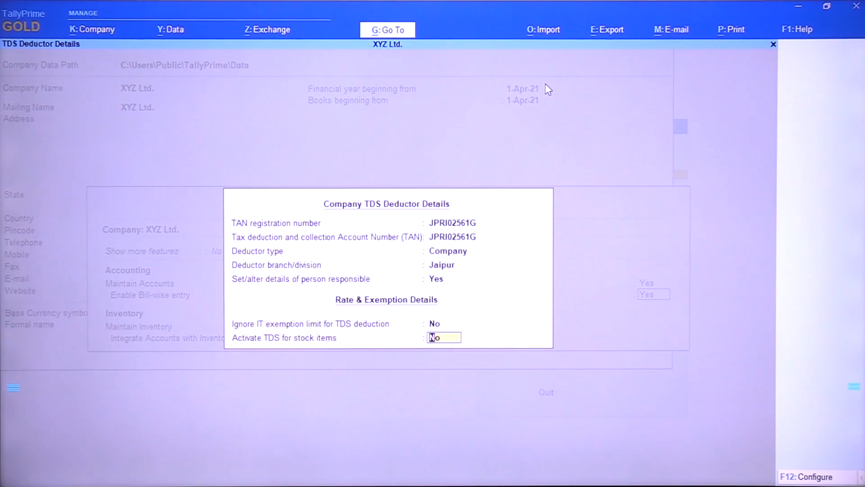
key(Return)
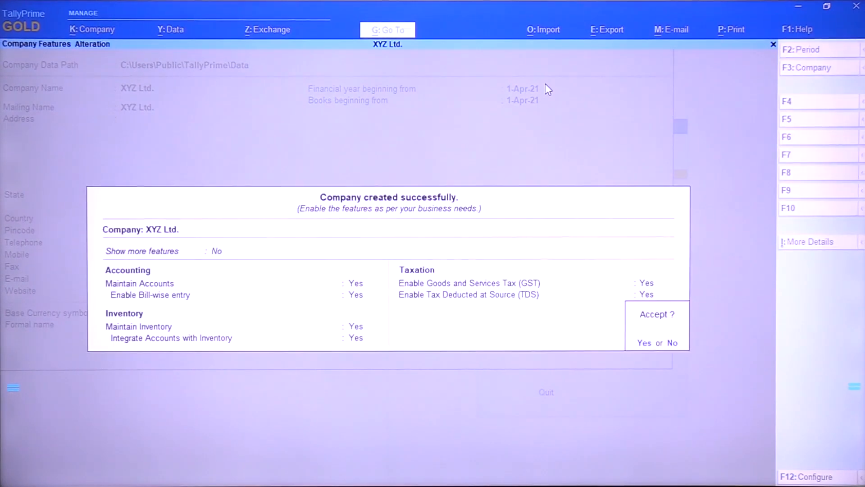